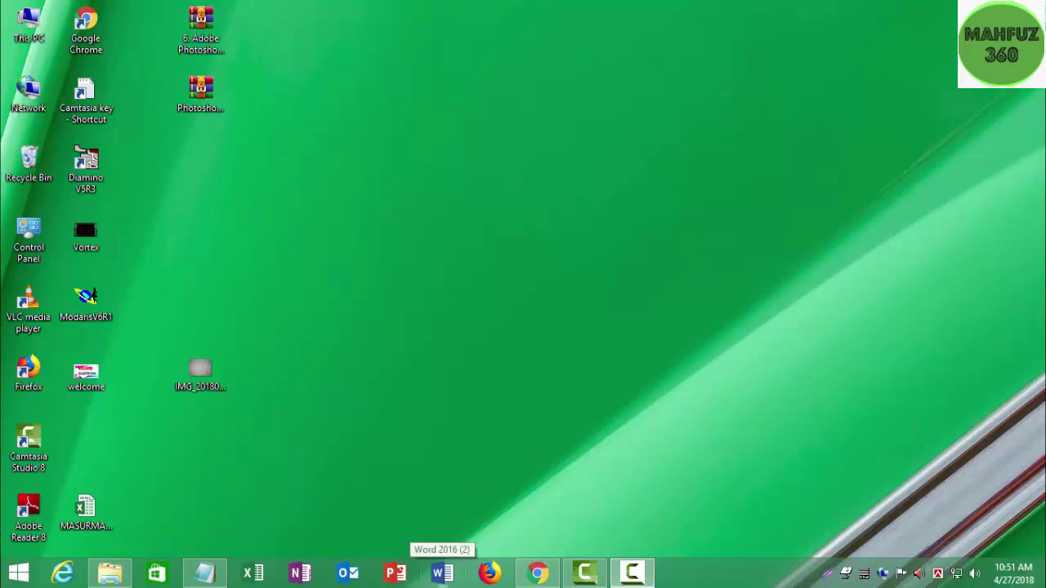
left_click(537, 574)
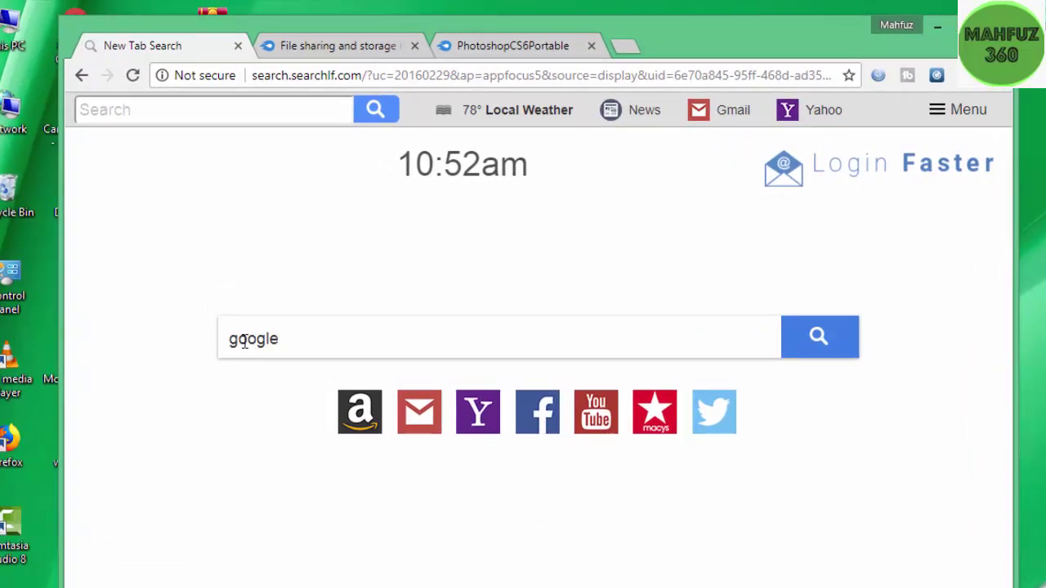
left_click(817, 344)
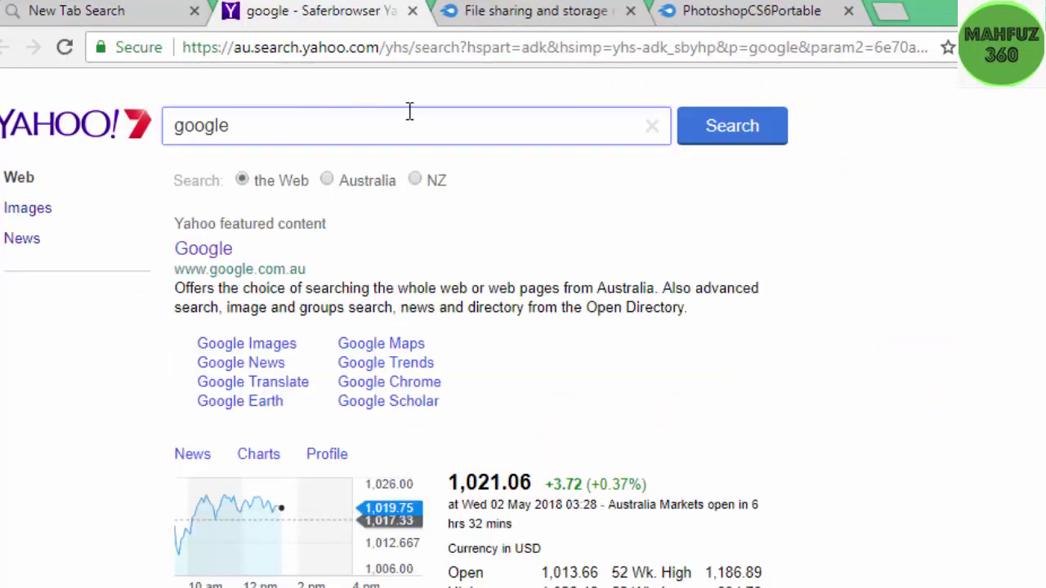
left_click(229, 259)
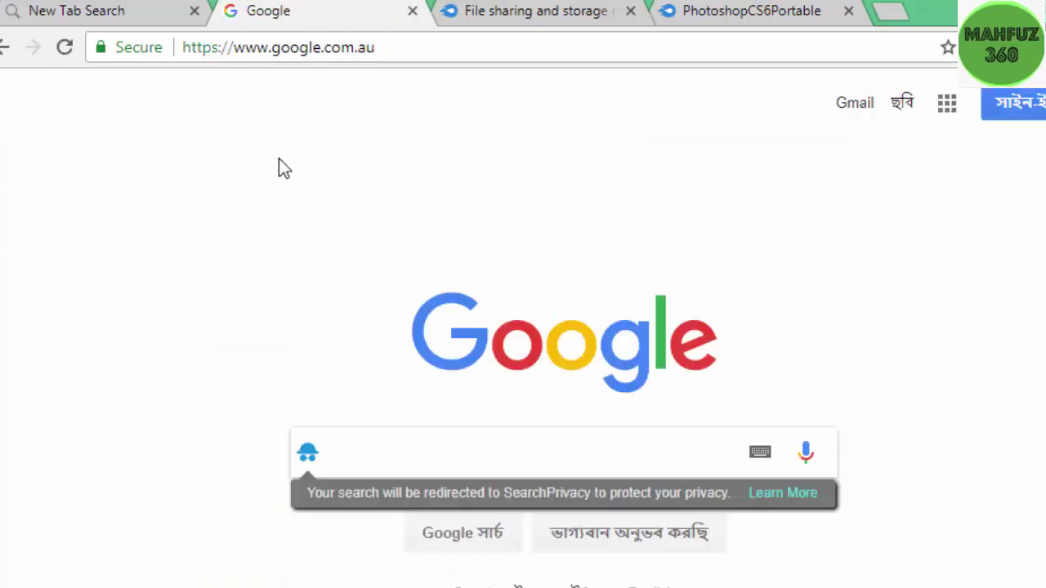
left_click_drag(290, 57, 188, 57)
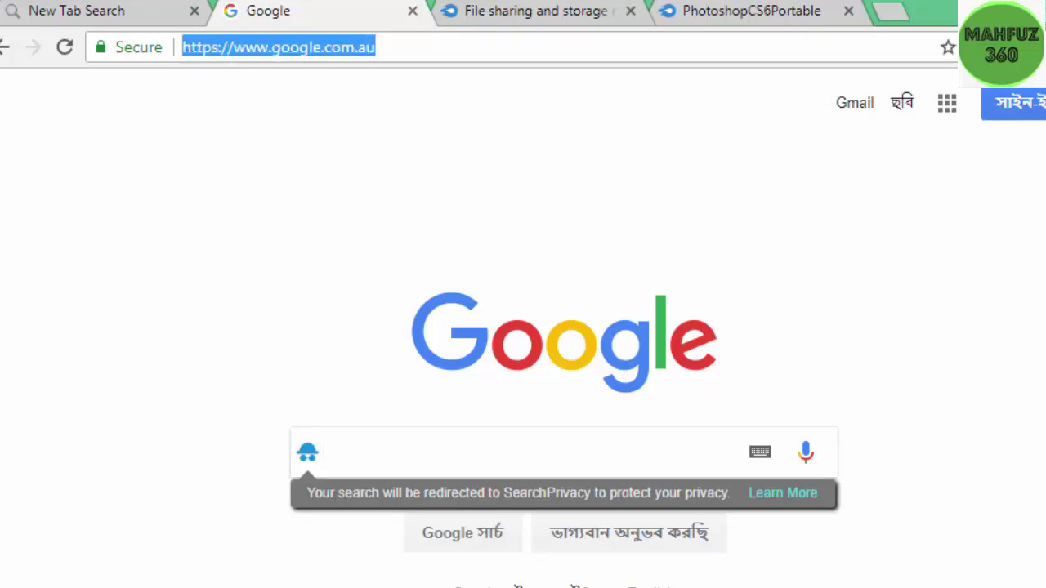
Step: Copy the MediaFire PhotoshopCS6Portable.exe link from Notepad and return to Chrome
left_click(368, 584)
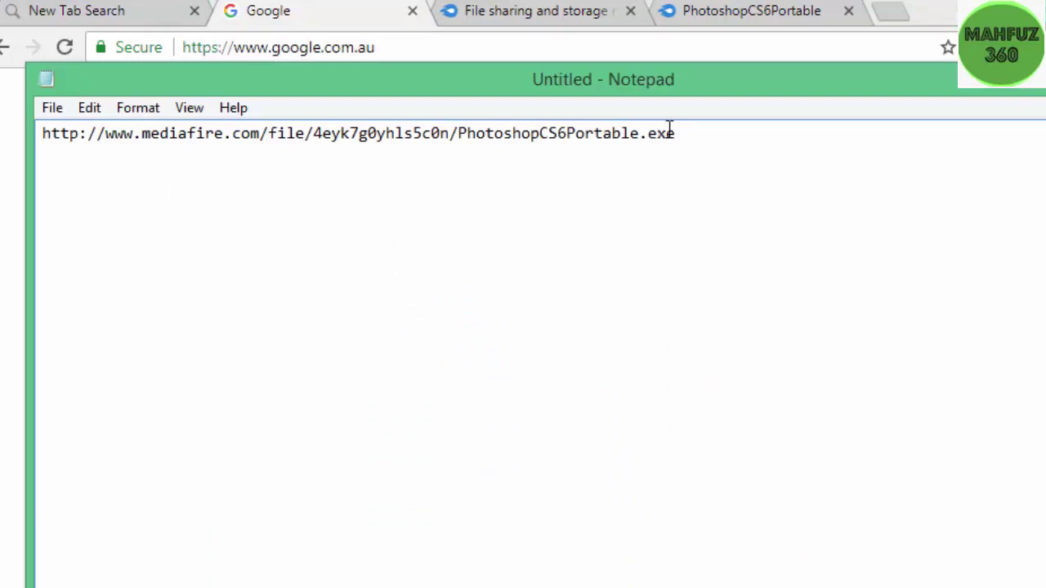
left_click_drag(688, 133, 104, 192)
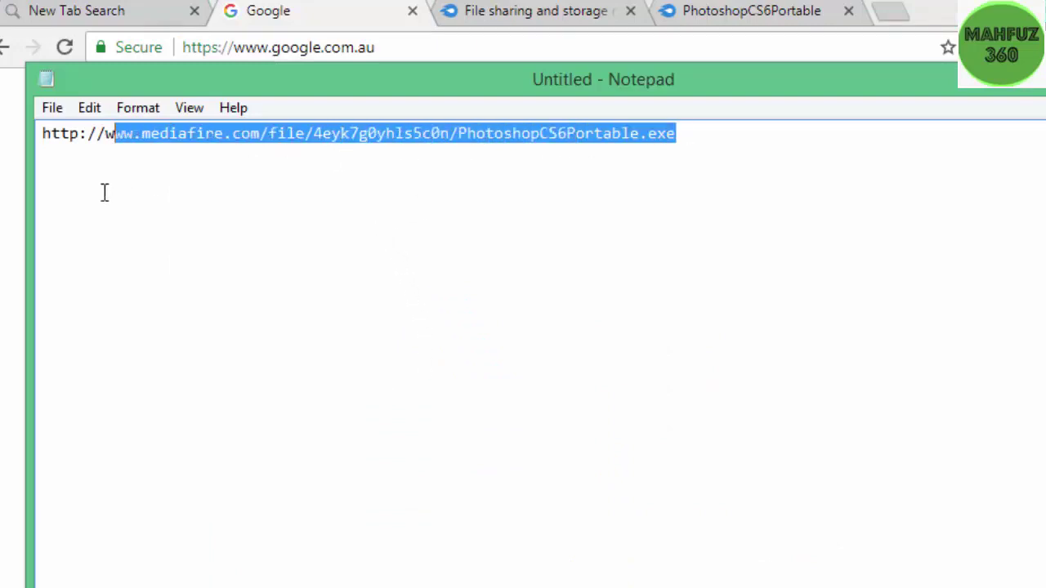
right_click(276, 133)
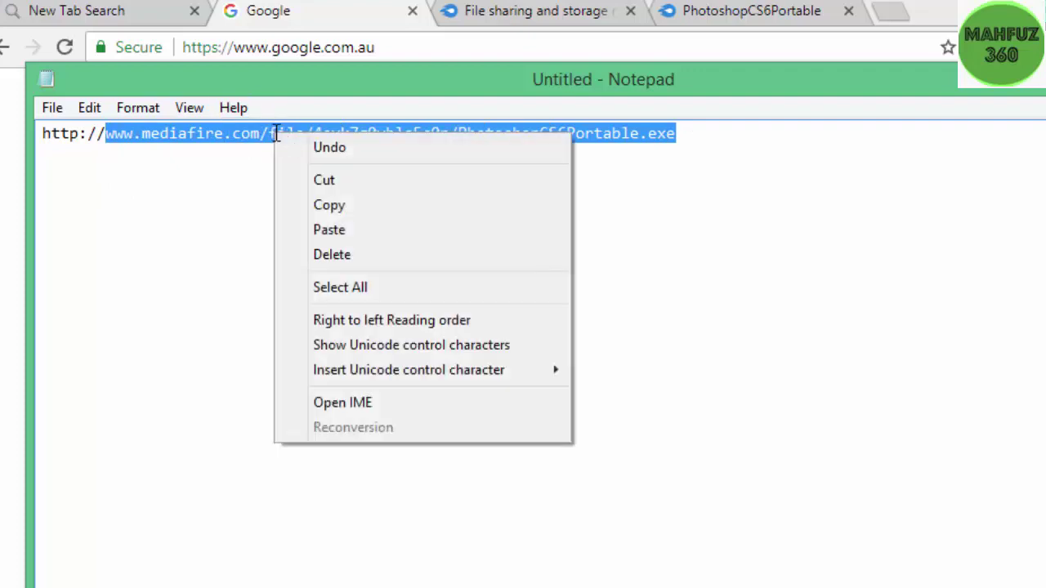
left_click(335, 206)
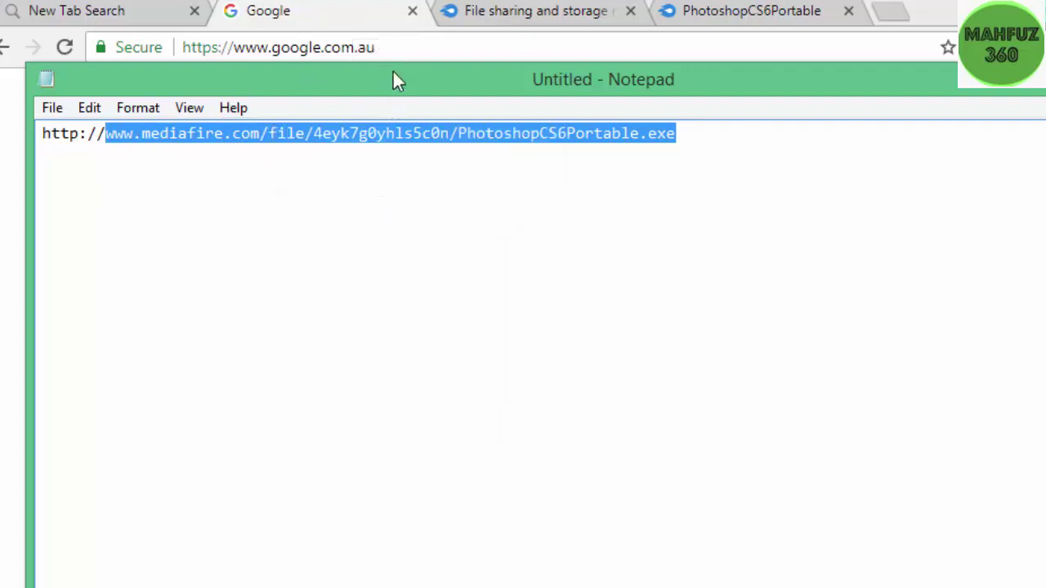
key("alt+Tab")
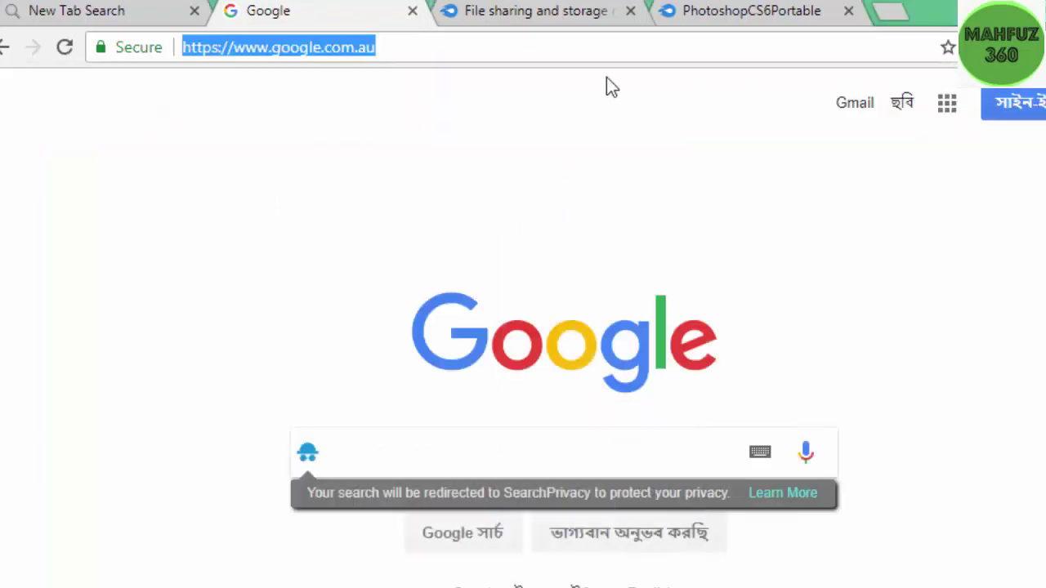
Step: Paste the MediaFire link as the address and start the 85.62 KB PhotoshopCS6Portable.exe download
left_click_drag(416, 42, 187, 51)
right_click(354, 42)
left_click(434, 152)
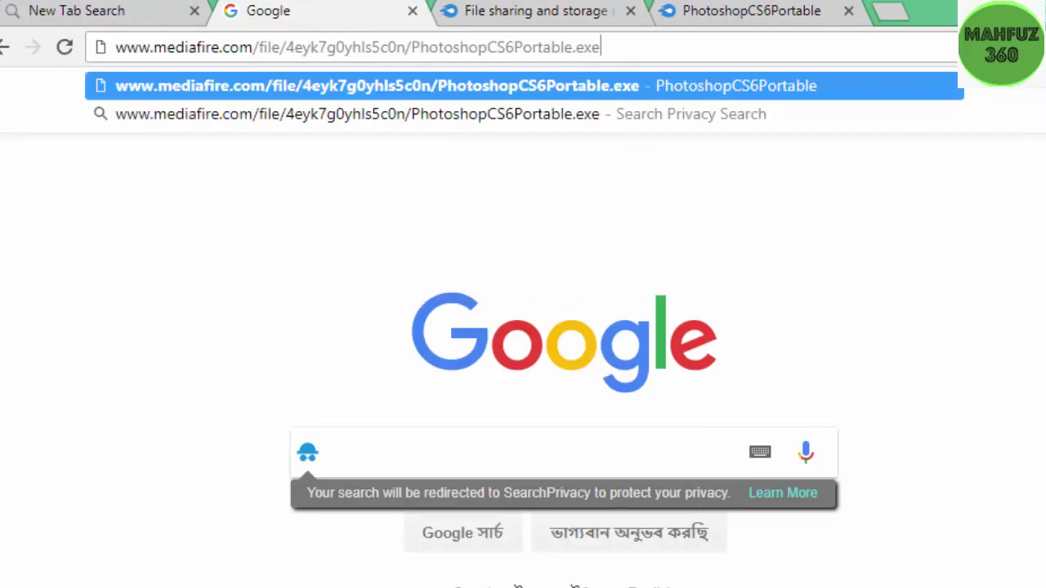
key("Return")
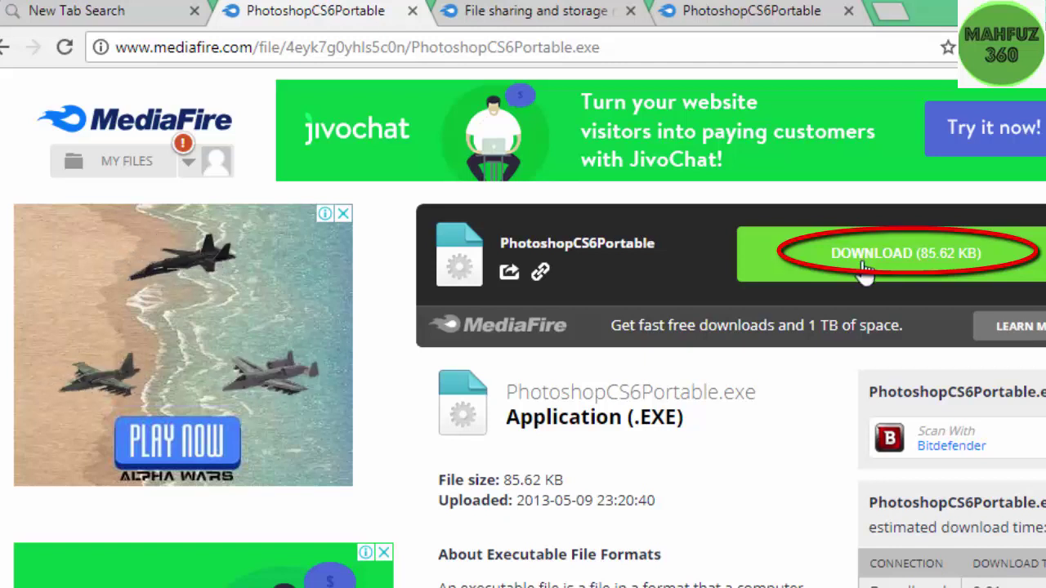
left_click(862, 265)
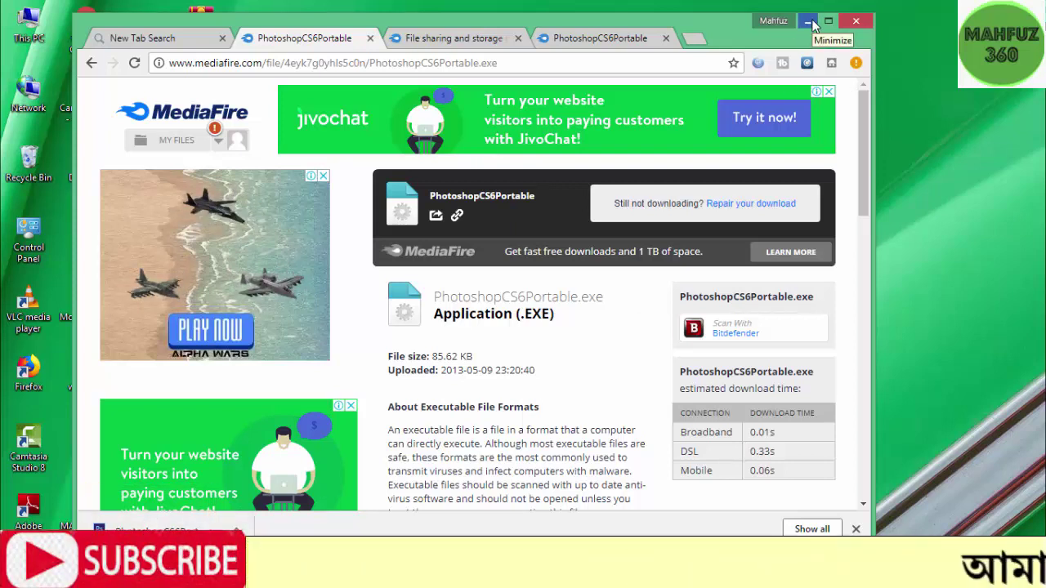
Step: Minimize Chrome and refresh the Windows desktop
left_click(808, 21)
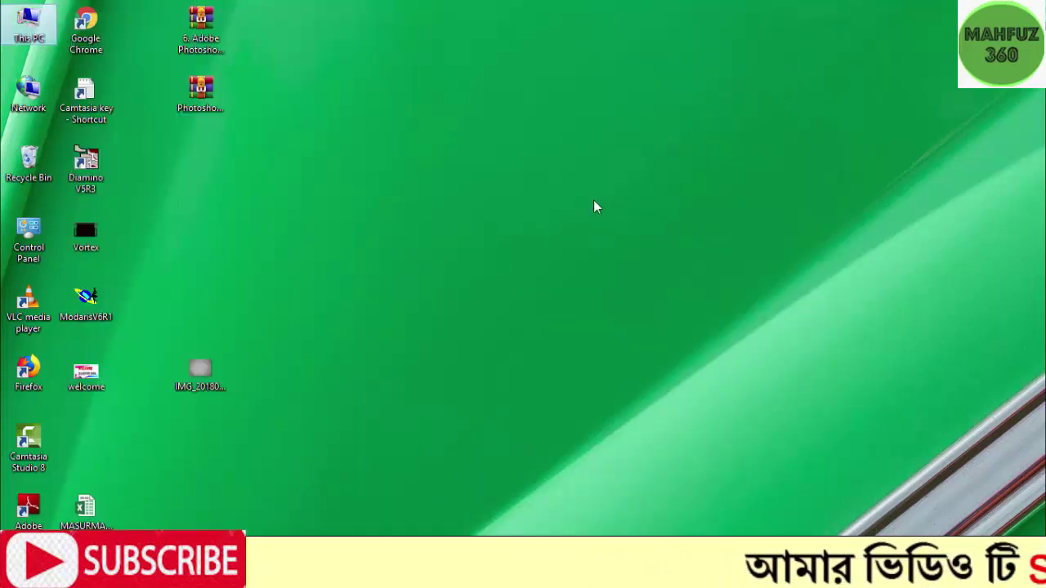
right_click(595, 202)
left_click(630, 245)
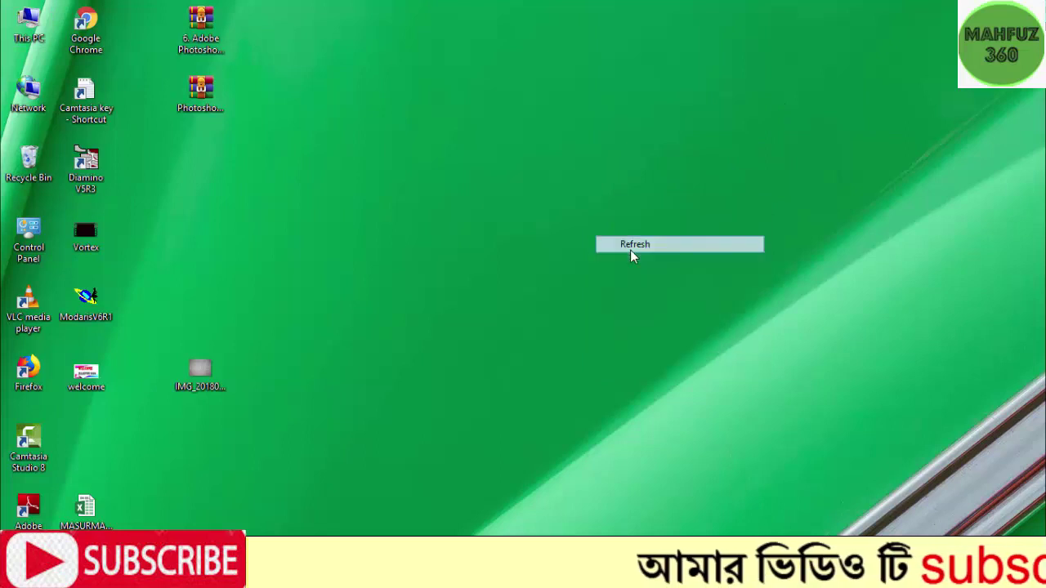
Step: Open the downloaded PhotoshopPortable.rar archive from its desktop icon
left_click(204, 98)
right_click(209, 105)
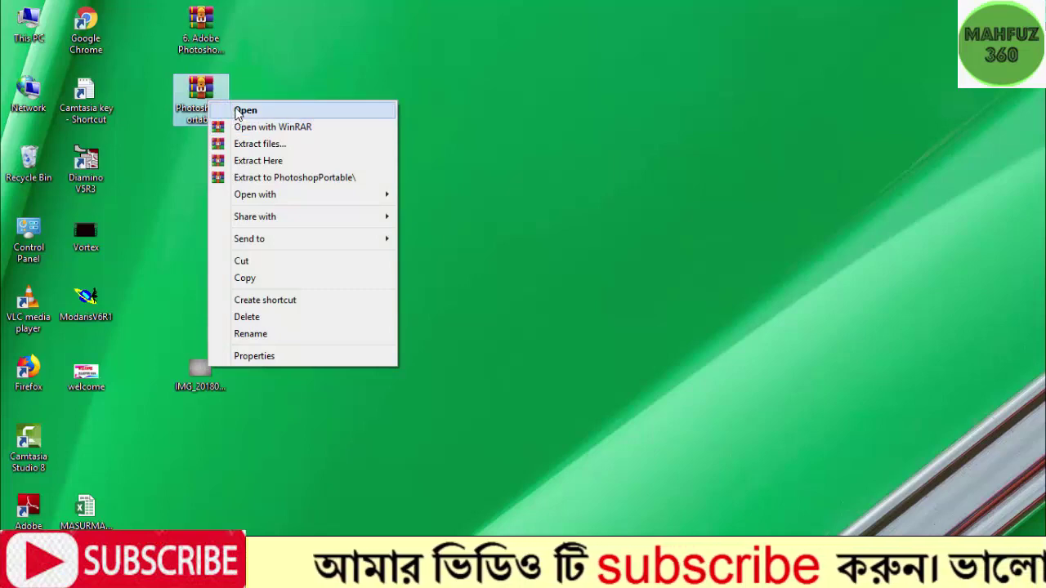
left_click(239, 111)
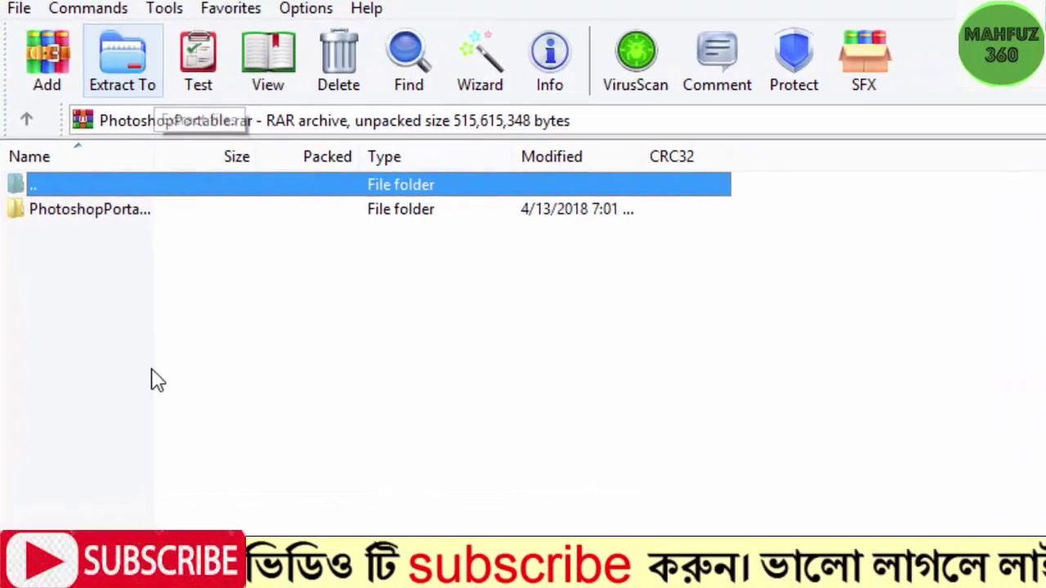
Step: Enter the archive's PhotoshopPortable folder to list App, Data, Other and PhotoshopCS6Portable.exe
left_click(158, 381)
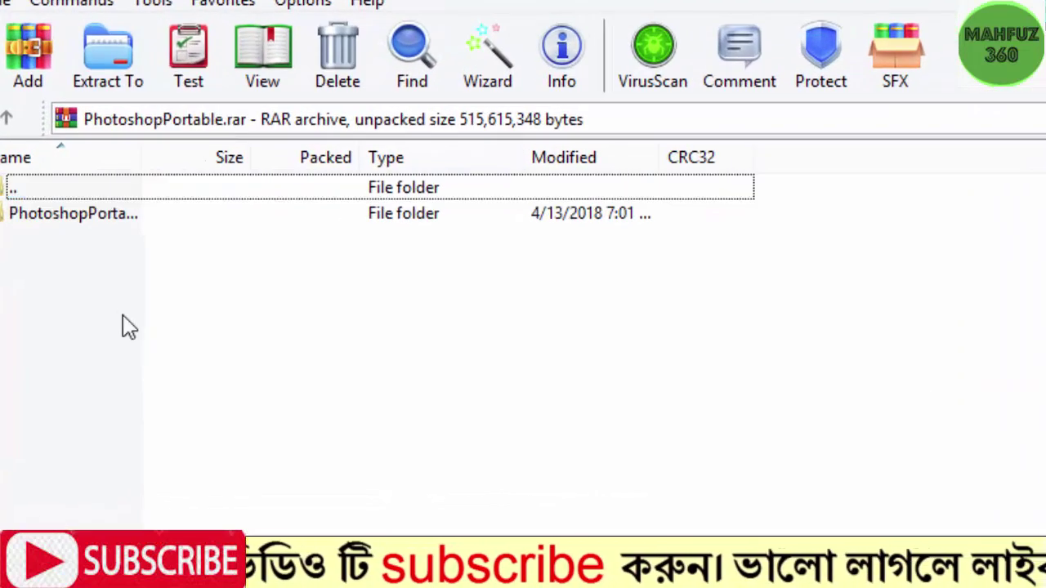
double_click(93, 209)
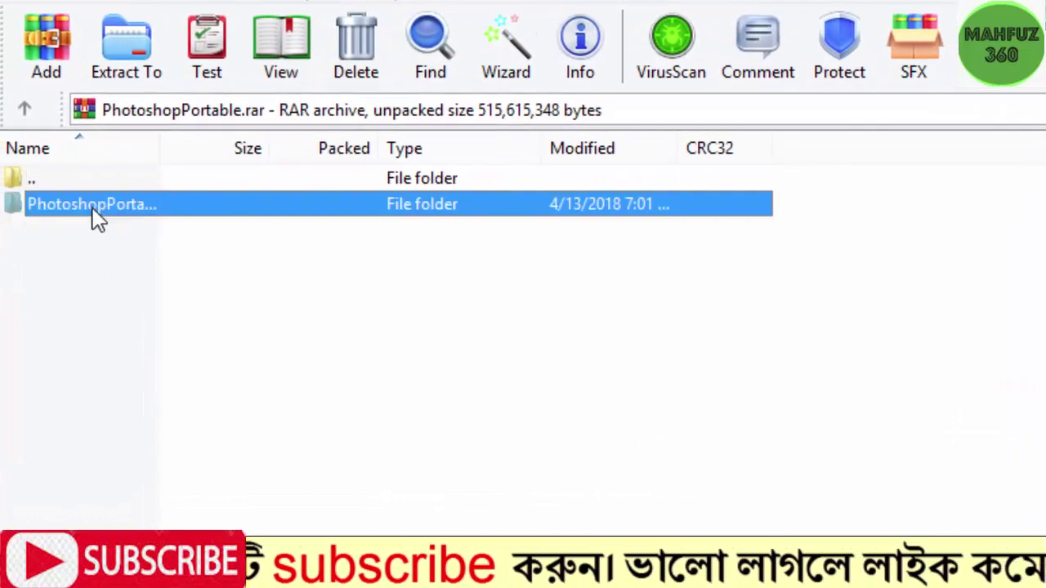
left_click(98, 392)
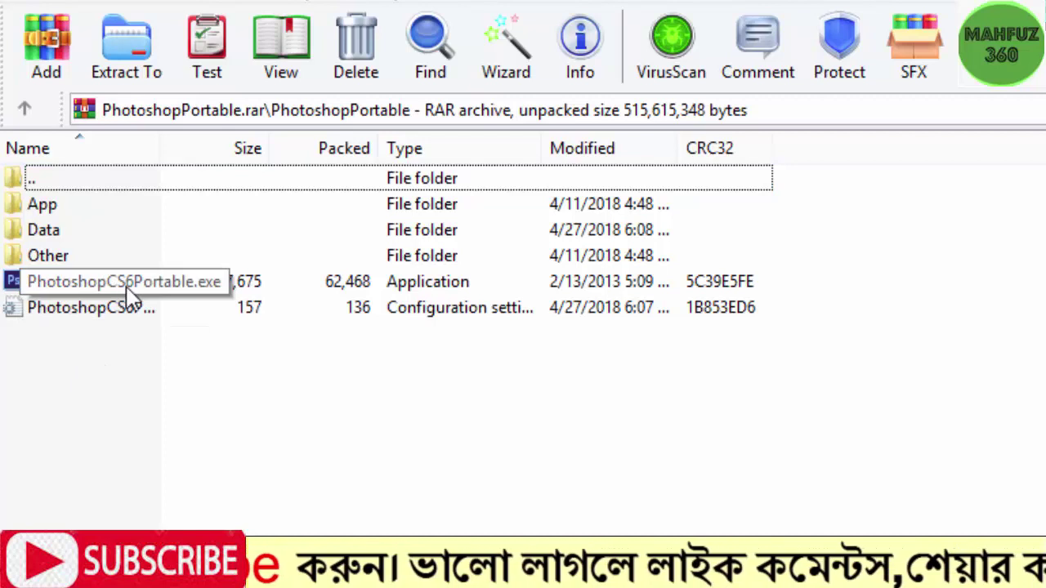
Step: Run PhotoshopCS6Portable.exe from WinRAR and wait for Photoshop CS6 Extended to load
double_click(45, 290)
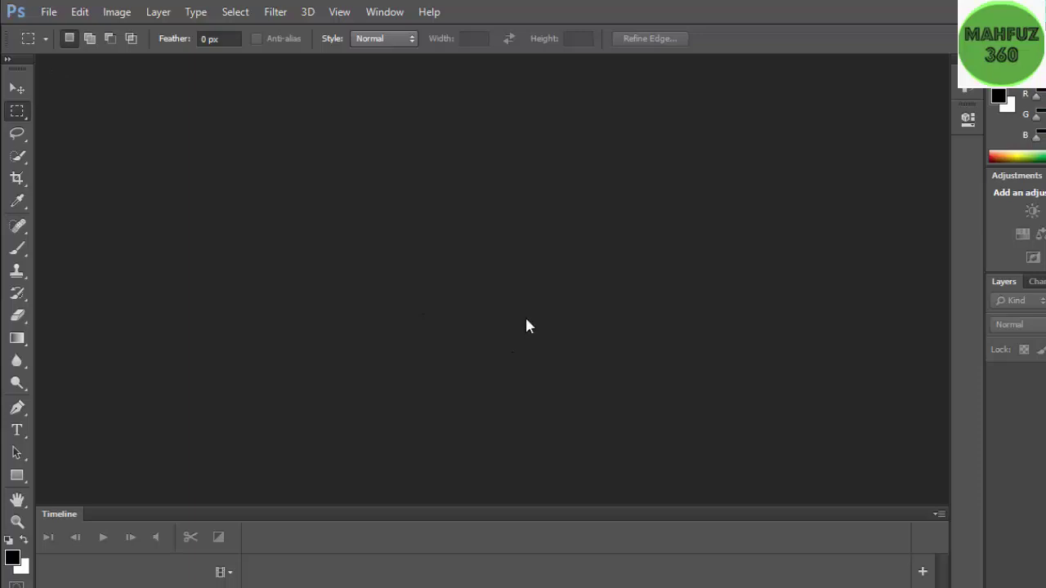
Step: Start File > Open and dismiss the 3D graphics warning
left_click(49, 13)
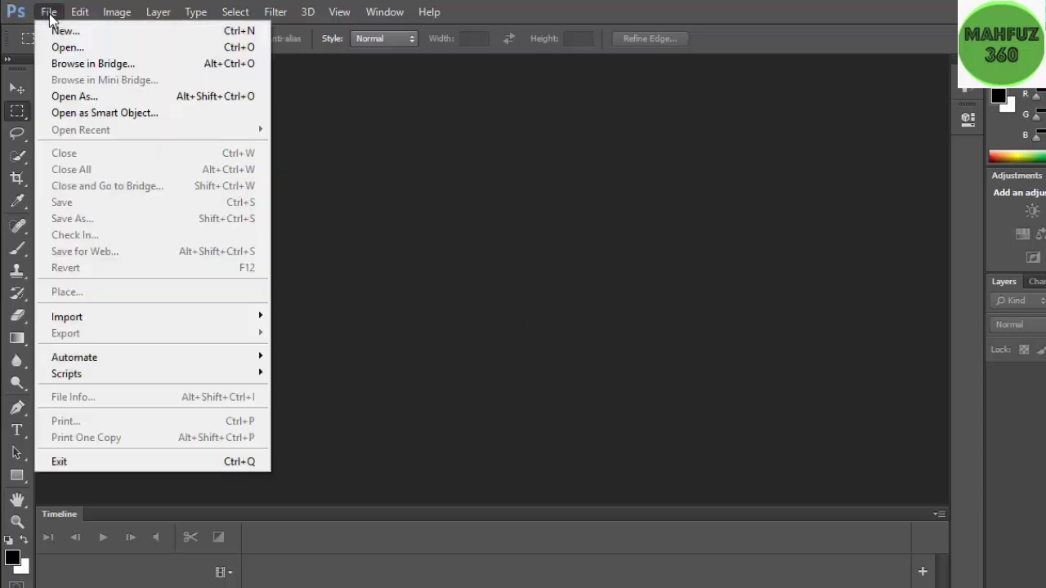
left_click(77, 49)
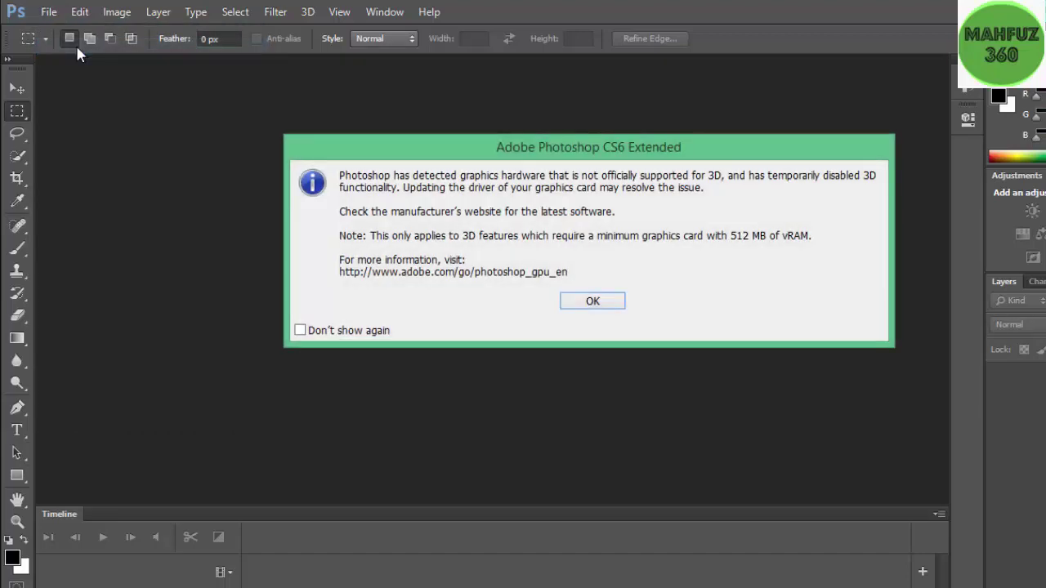
left_click(594, 303)
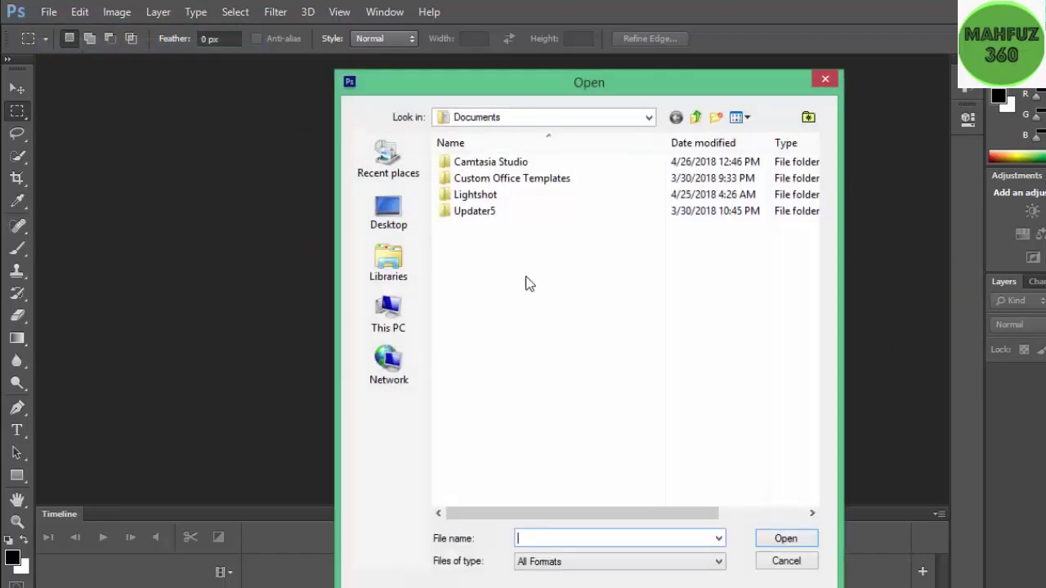
Step: Open Screenshot_46.png, the pink hijab photo, from the Lightshot folder
double_click(473, 201)
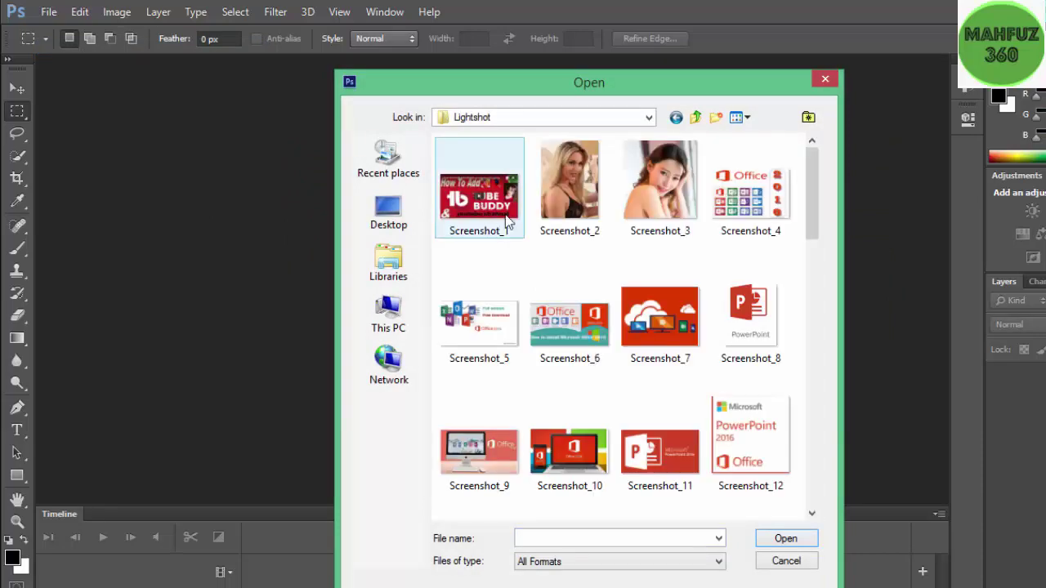
scroll(686, 260, "down", 6)
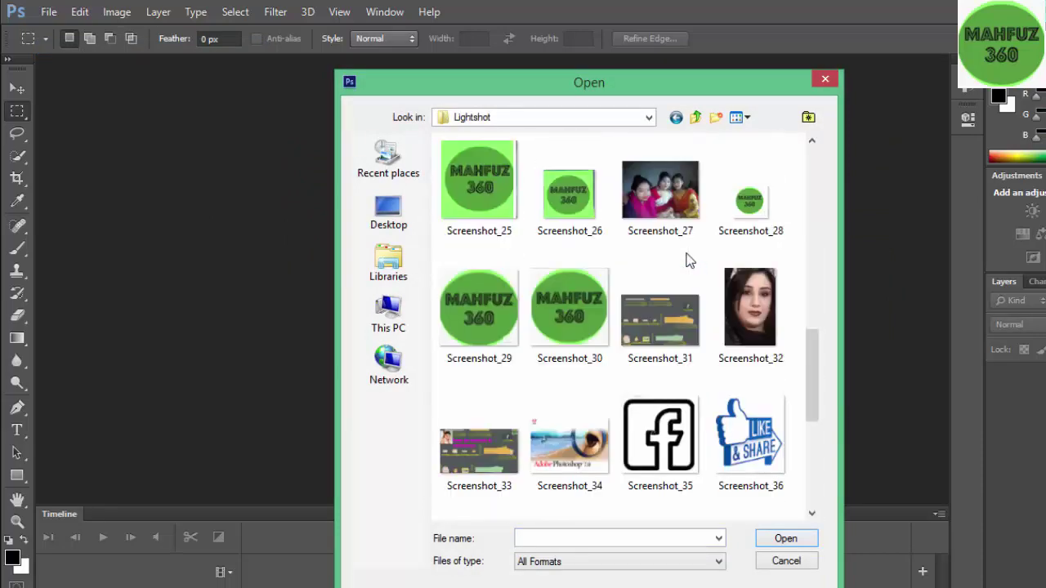
scroll(687, 260, "down", 3)
scroll(687, 260, "down", 3)
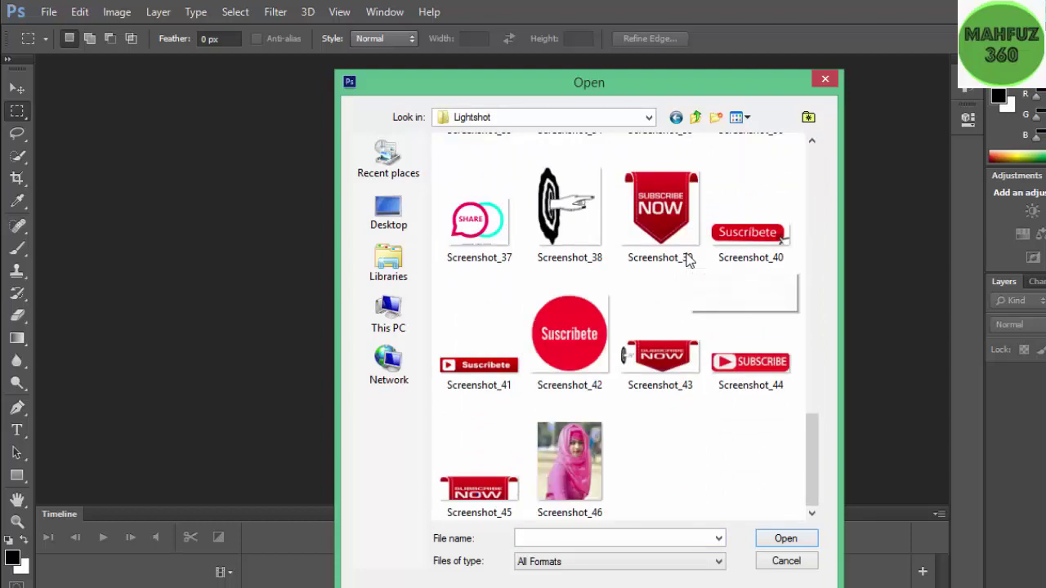
scroll(687, 260, "up", 8)
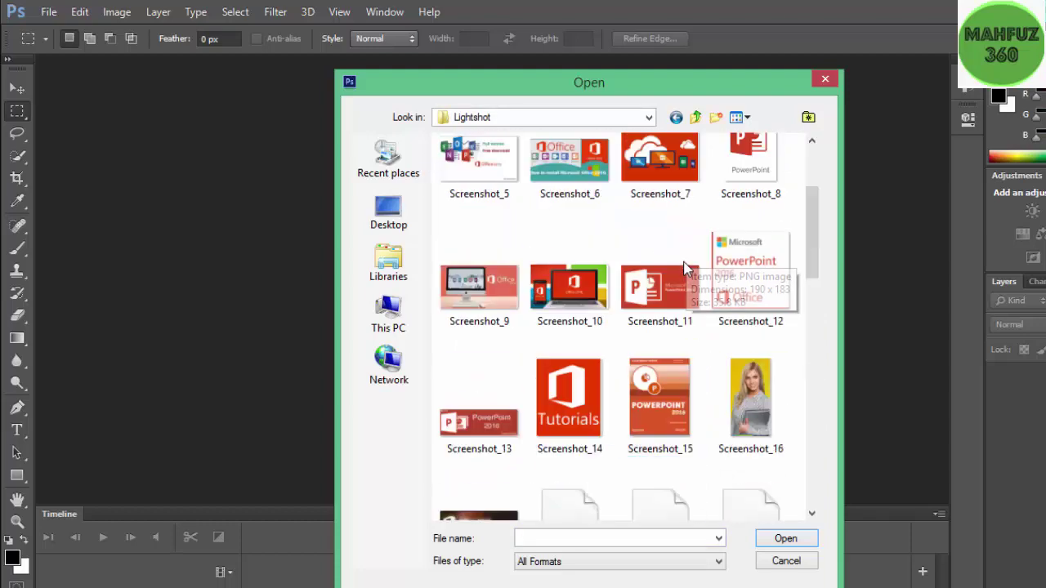
scroll(686, 266, "up", 2)
scroll(686, 270, "down", 3)
scroll(686, 265, "down", 7)
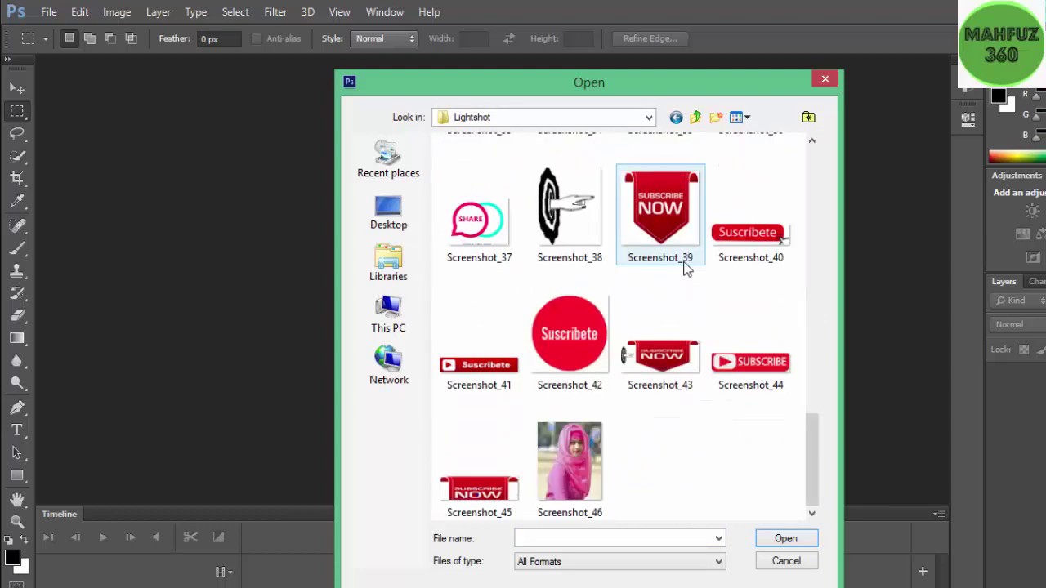
left_click(552, 486)
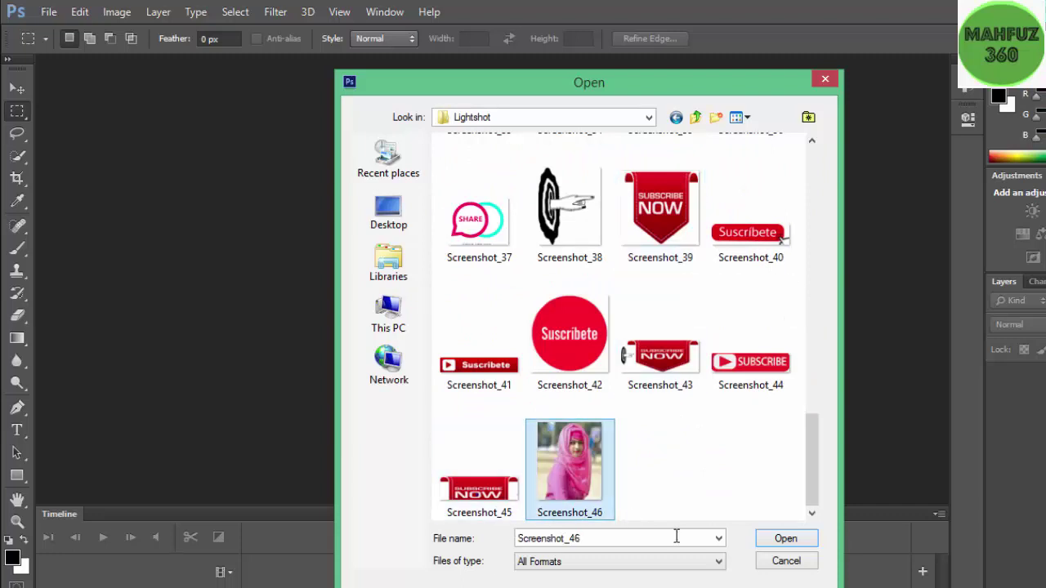
left_click(787, 542)
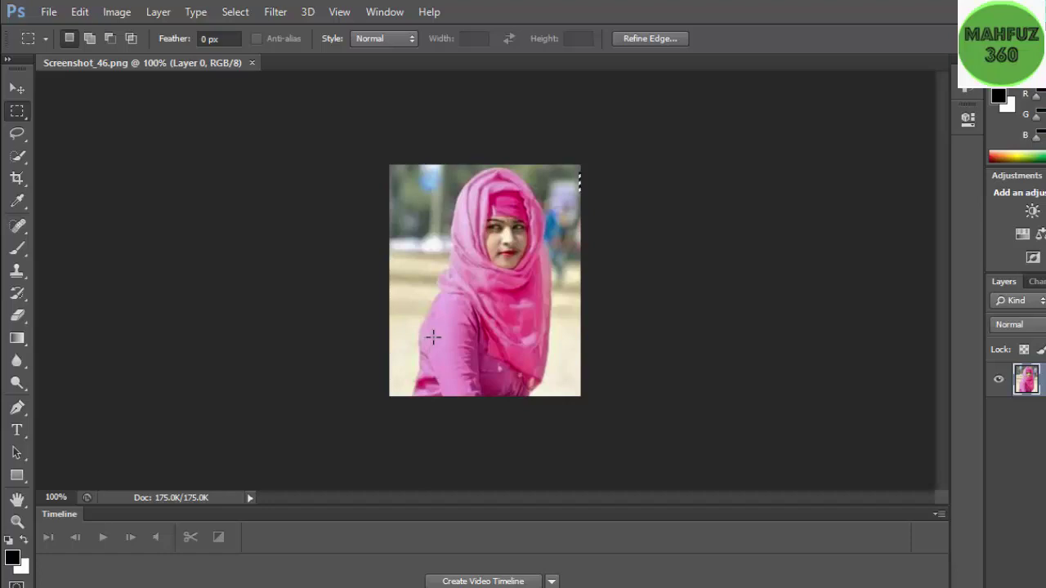
Step: Clear the selection on the hijab photo canvas
left_click(457, 324)
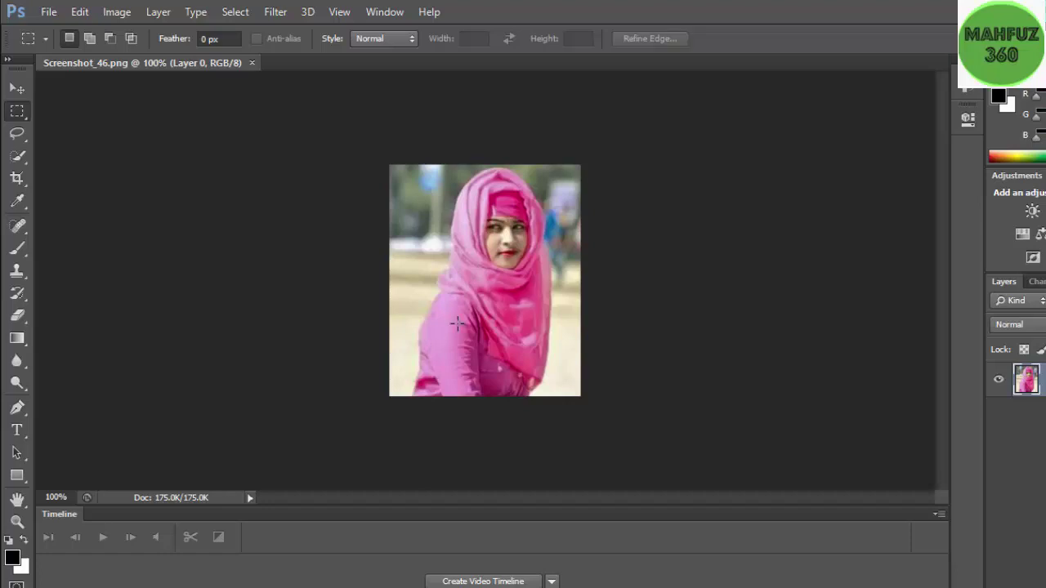